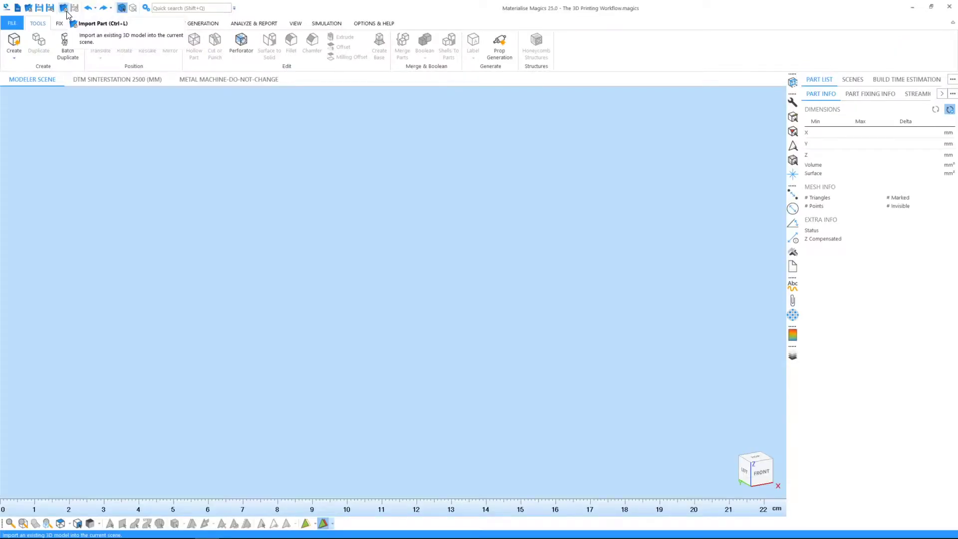
Step: Import Catia.model from Demo Files, accepting the CATIA import and orientation dialogs
{"action": "left_click", "coordinate": [65, 8]}
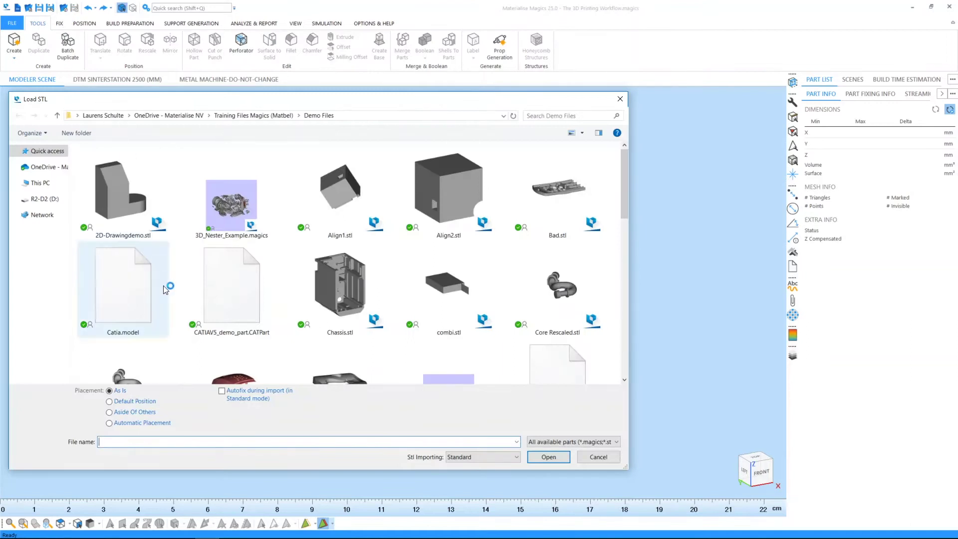
{"action": "double_click", "coordinate": [131, 278]}
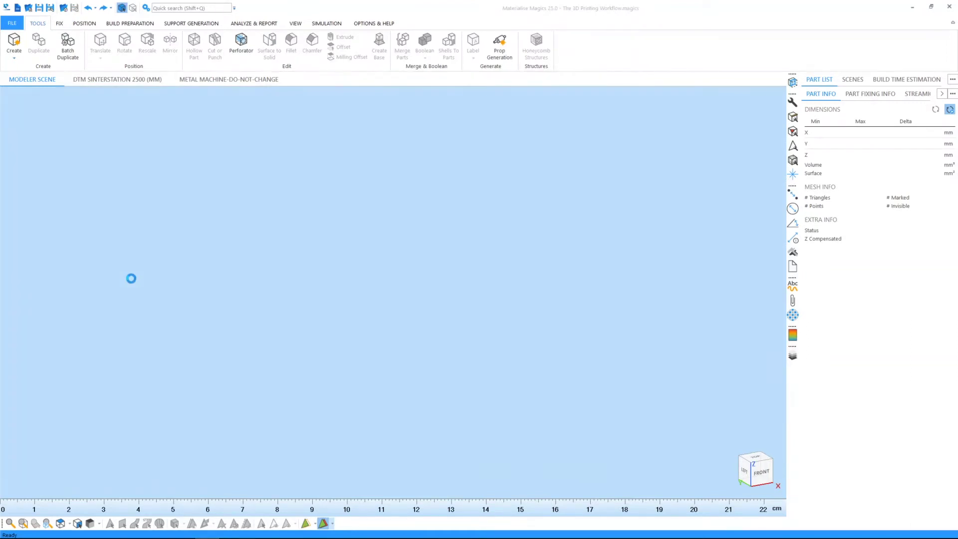
{"action": "left_click", "coordinate": [394, 370]}
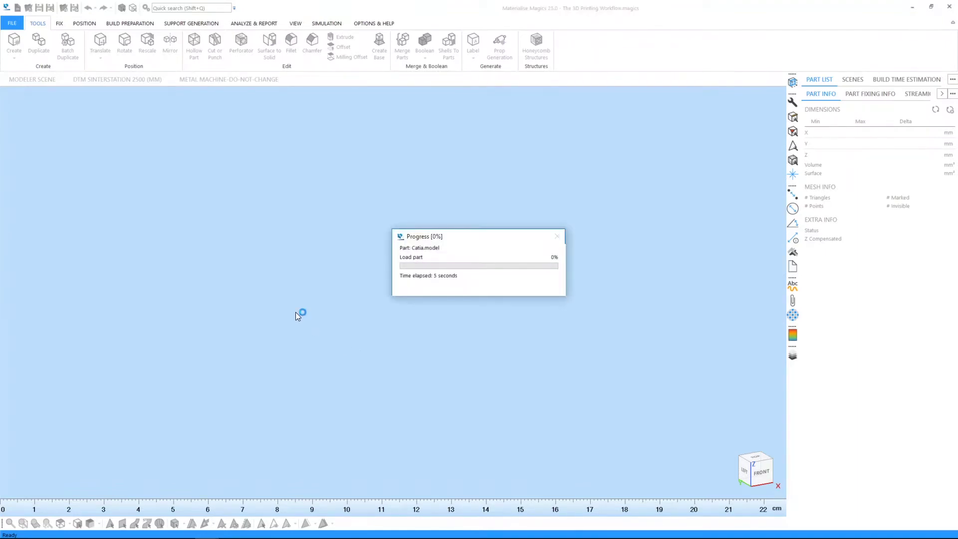
{"action": "left_click", "coordinate": [522, 322]}
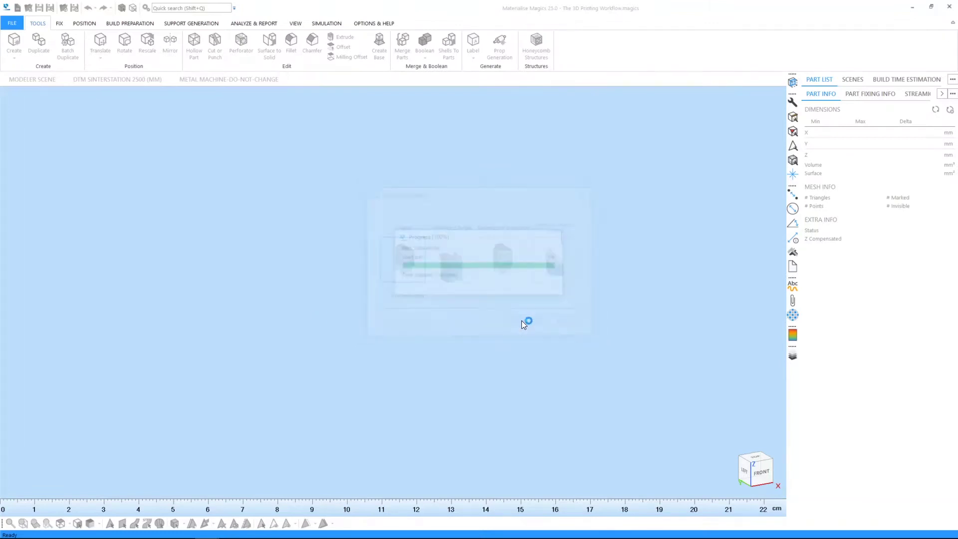
{"action": "right_click_drag", "start_coordinate": [385, 300], "coordinate": [214, 249]}
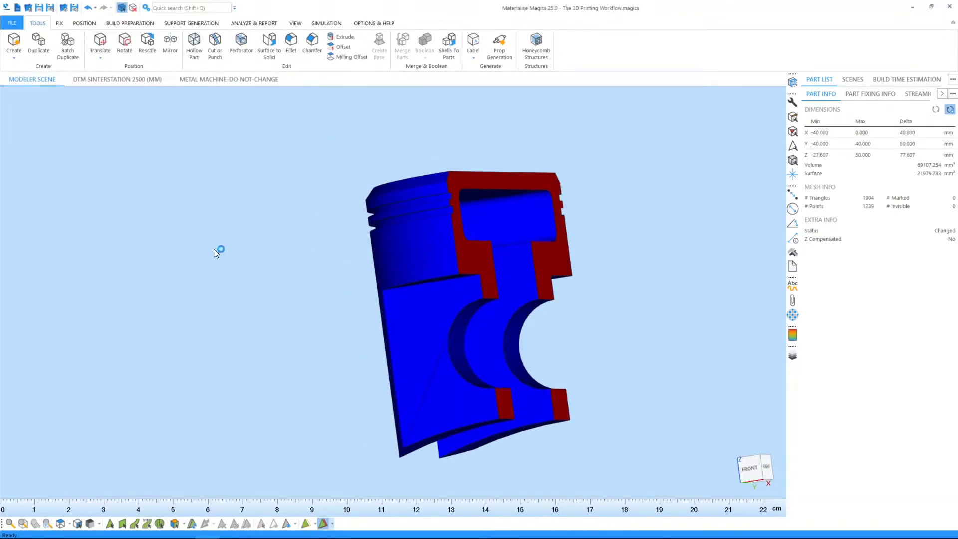
Step: Deselect the part and run the suggested initial fix, leaving 2 overlapping triangles, then show Triangle fixing
{"action": "left_click", "coordinate": [212, 247]}
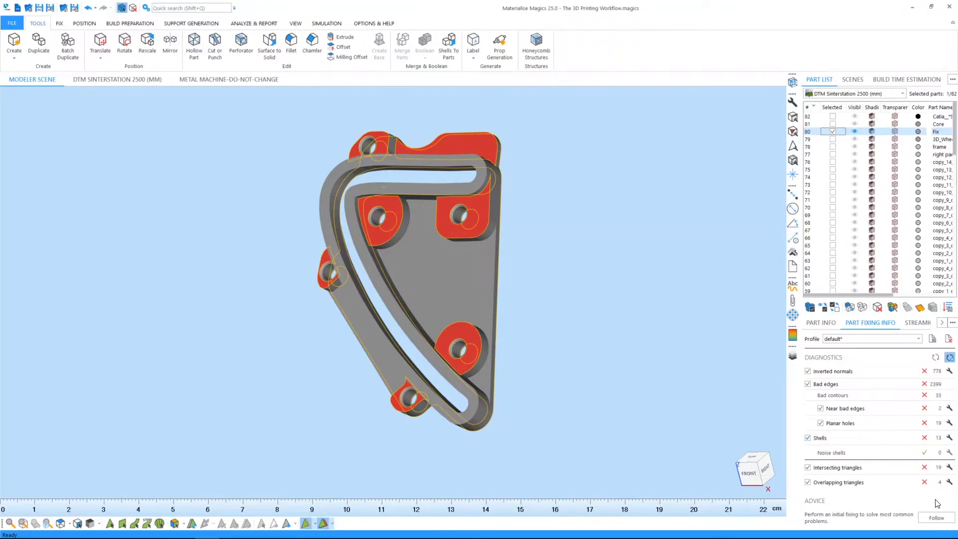
{"action": "left_click", "coordinate": [933, 519]}
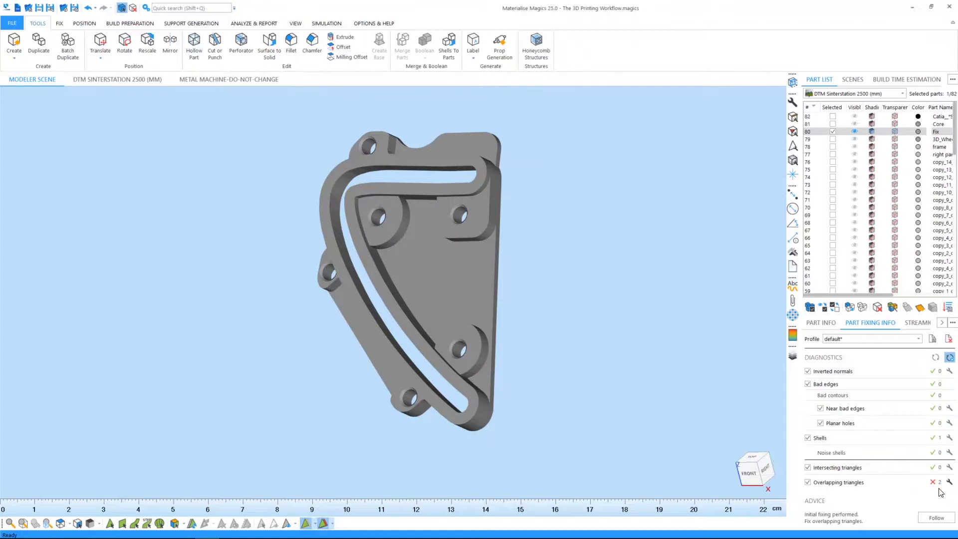
{"action": "left_click", "coordinate": [794, 146]}
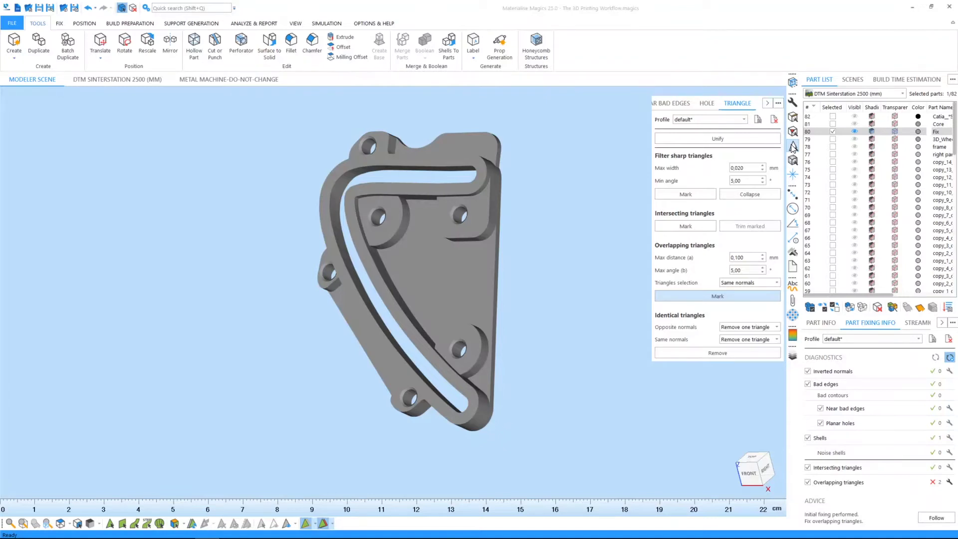
Step: Mark the overlapping triangles and display the bracket in Triangle shading
{"action": "left_click", "coordinate": [702, 297]}
{"action": "right_click_drag", "start_coordinate": [449, 361], "coordinate": [406, 382]}
{"action": "scroll", "coordinate": [453, 408], "scroll_direction": "up", "scroll_amount": 10}
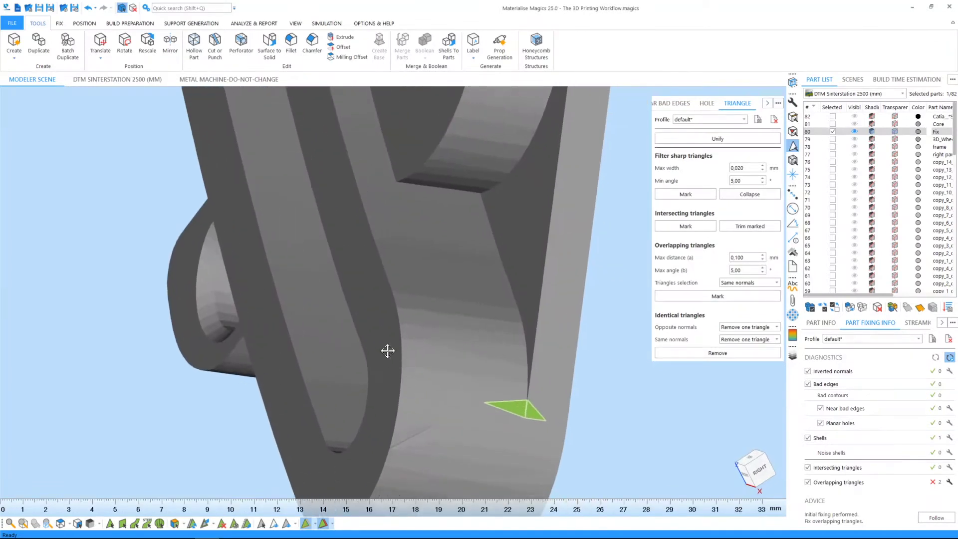
{"action": "right_click_drag", "start_coordinate": [390, 324], "coordinate": [437, 360]}
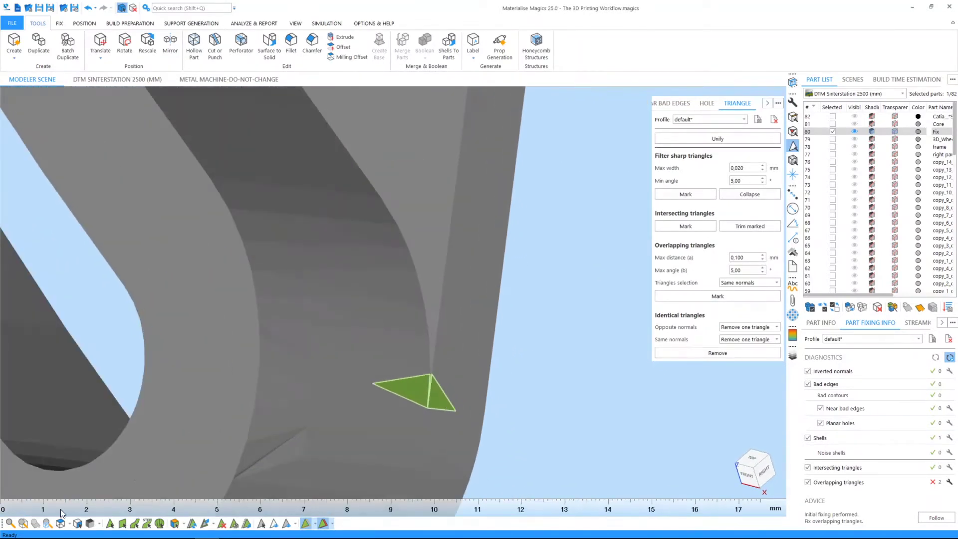
{"action": "left_click", "coordinate": [100, 524]}
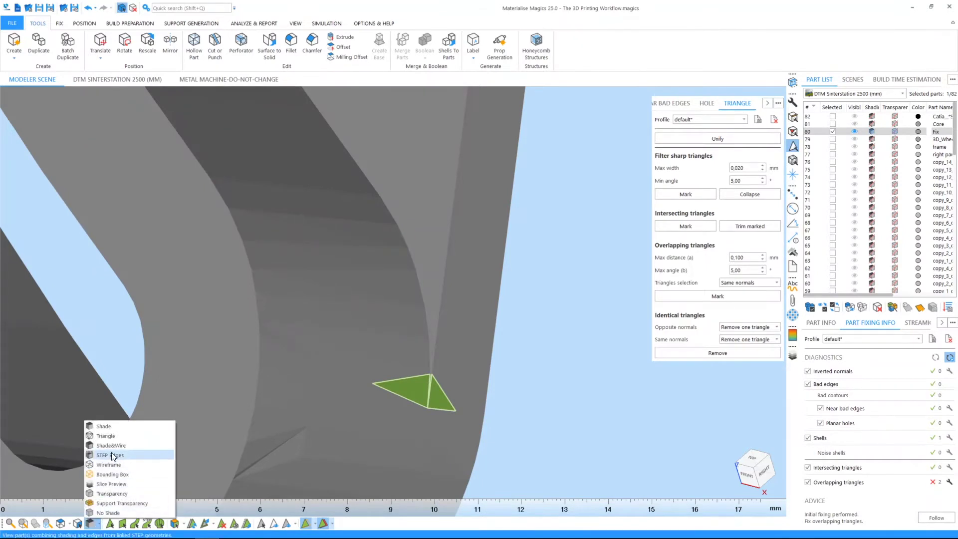
{"action": "left_click", "coordinate": [105, 436]}
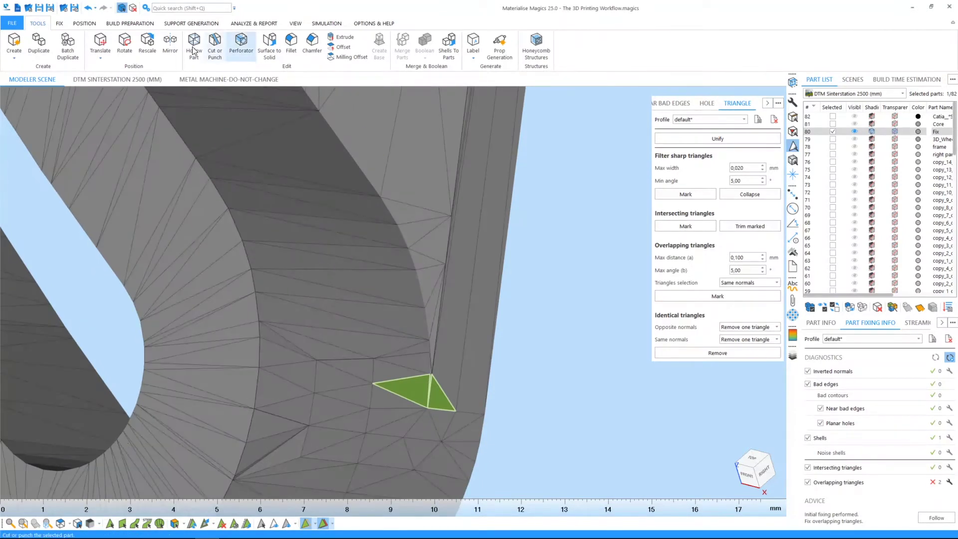
Step: Nudge the overlapping vertex with Move Part Points and re-fix so overlaps drop to 0
{"action": "left_click", "coordinate": [58, 24]}
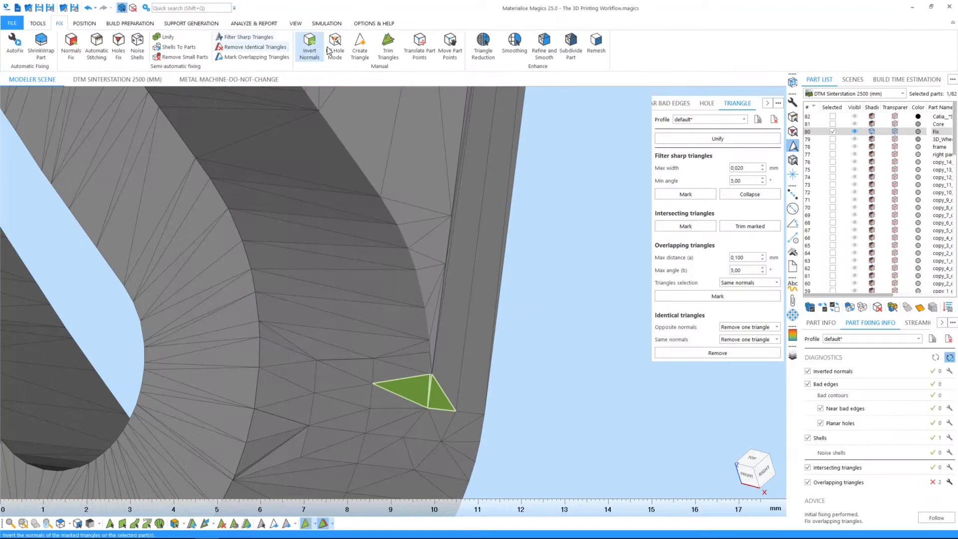
{"action": "left_click", "coordinate": [449, 48]}
{"action": "scroll", "coordinate": [422, 386], "scroll_direction": "up", "scroll_amount": 5}
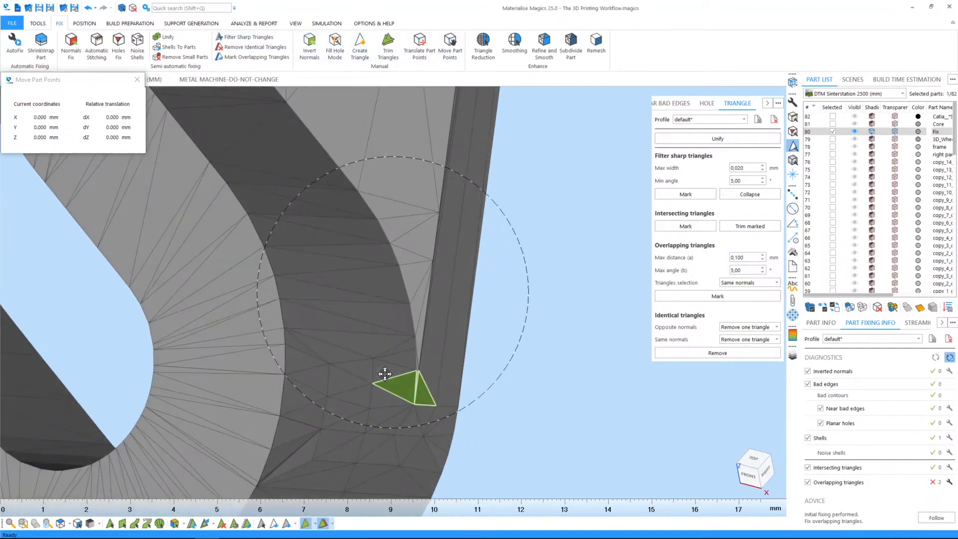
{"action": "left_click_drag", "start_coordinate": [419, 352], "coordinate": [423, 353]}
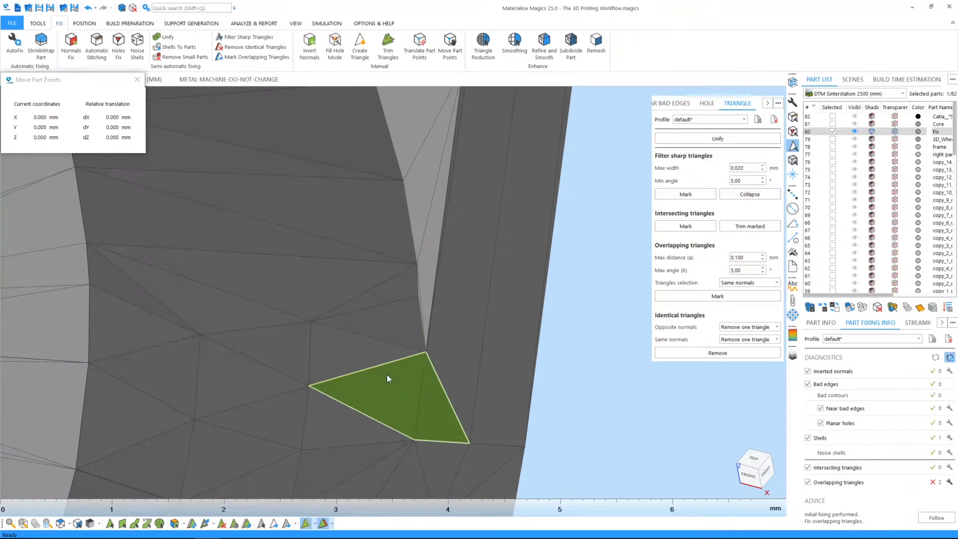
{"action": "left_click", "coordinate": [929, 519]}
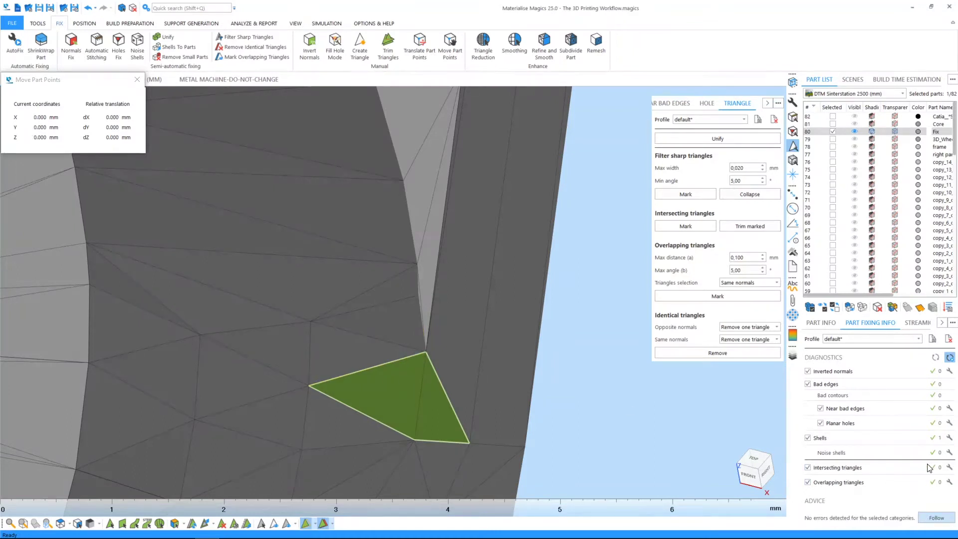
{"action": "scroll", "coordinate": [434, 312], "scroll_direction": "down", "scroll_amount": 5}
{"action": "scroll", "coordinate": [428, 312], "scroll_direction": "down", "scroll_amount": 8}
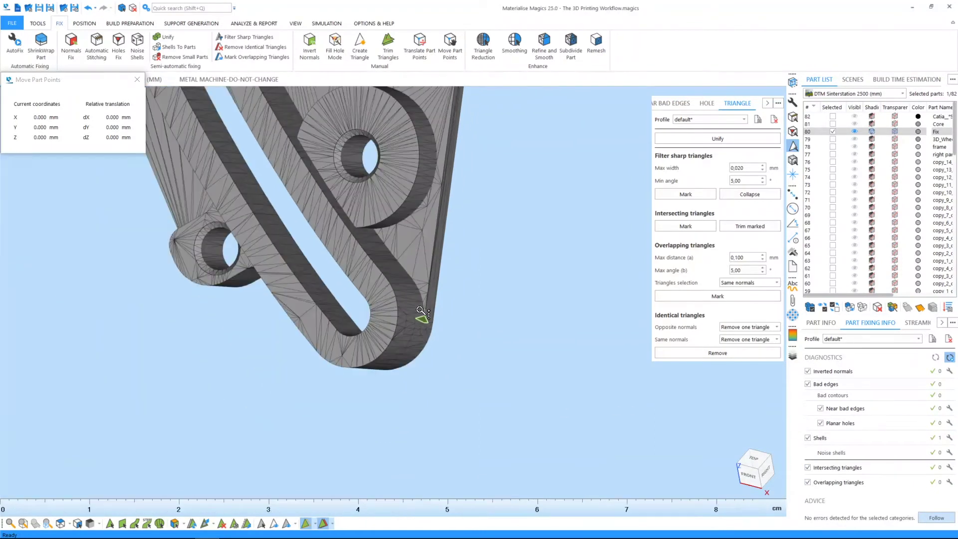
{"action": "left_click", "coordinate": [136, 79]}
Step: Close the Triangle fixing page and deselect the bracket part
{"action": "left_click", "coordinate": [792, 146]}
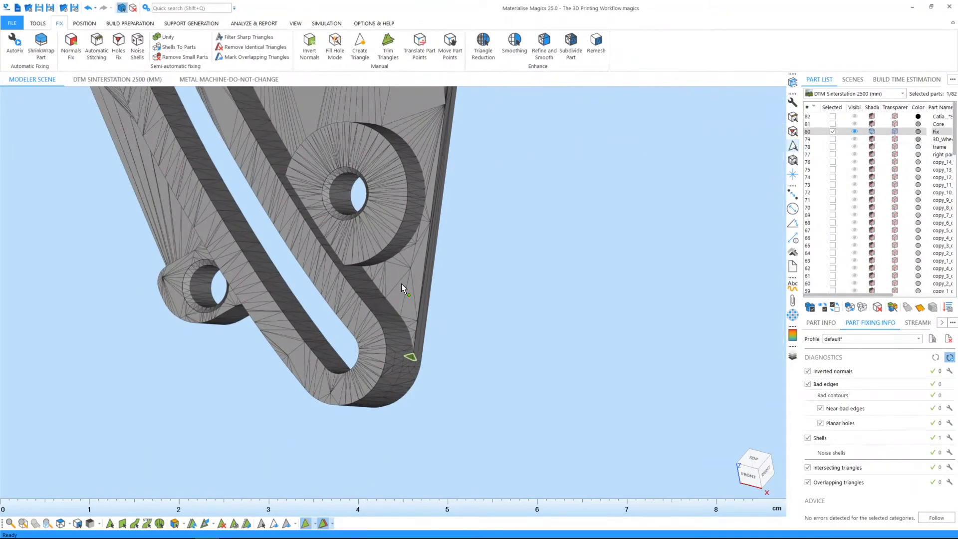
{"action": "left_click", "coordinate": [437, 302]}
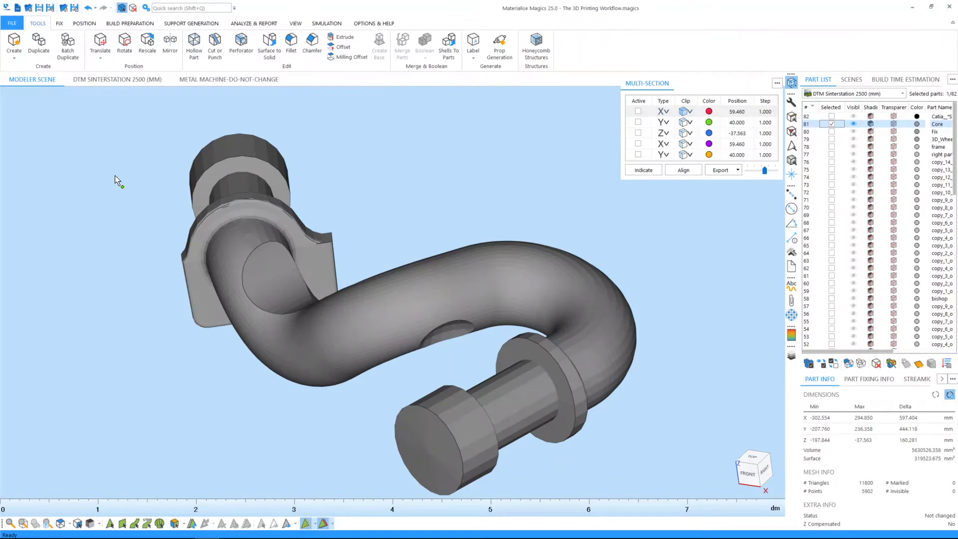
Step: Activate the first X section plane and clip the Core pipe at it
{"action": "left_click", "coordinate": [192, 44]}
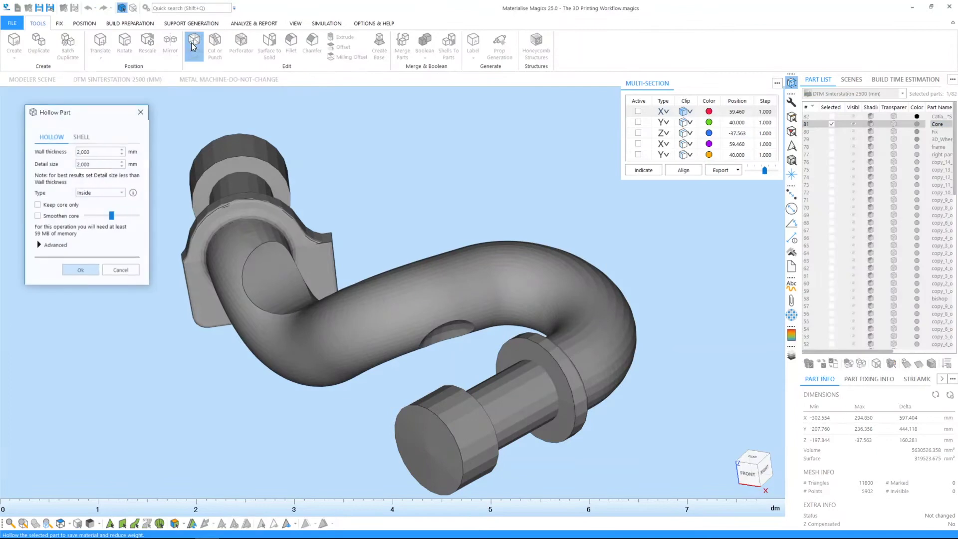
{"action": "left_click", "coordinate": [646, 114]}
{"action": "left_click", "coordinate": [141, 112]}
{"action": "left_click", "coordinate": [638, 111]}
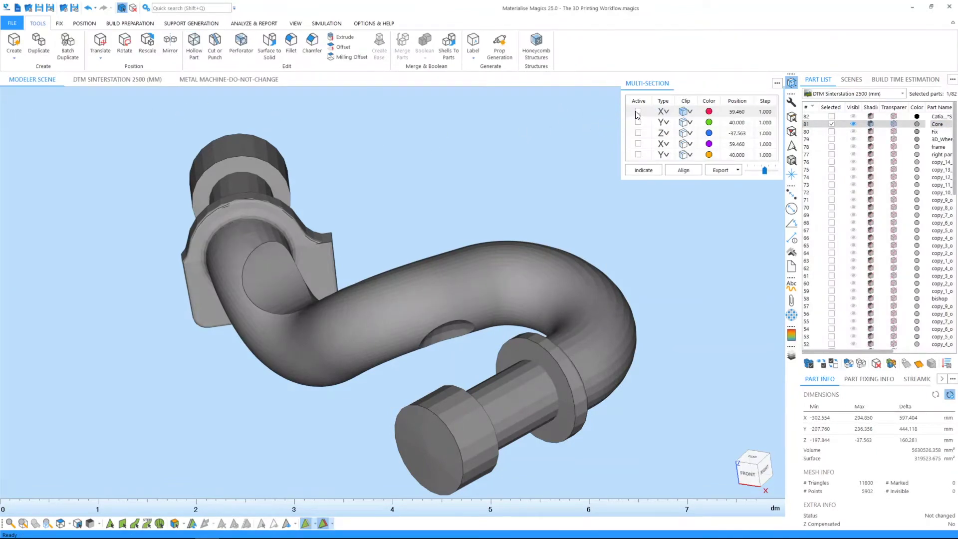
{"action": "left_click", "coordinate": [685, 112]}
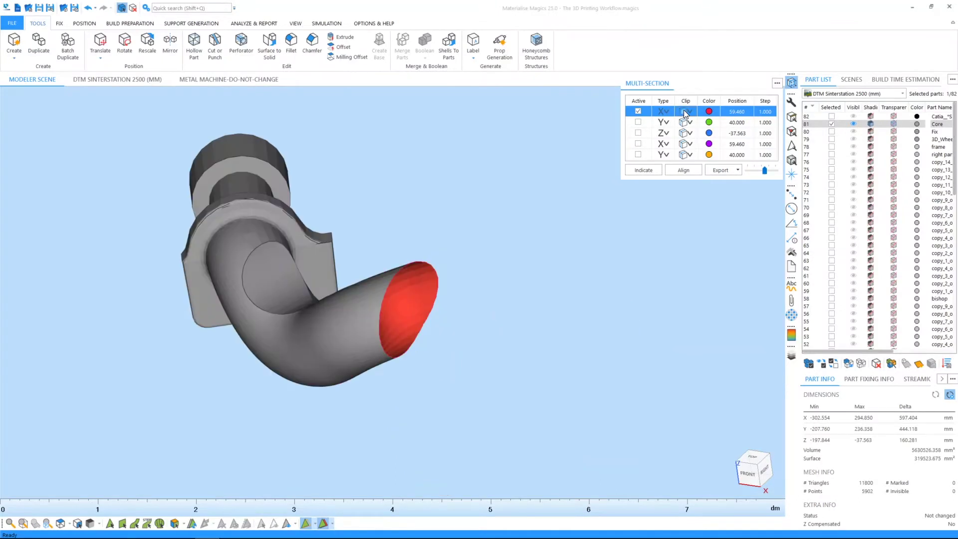
Step: Hollow the Core pipe with 2 mm walls and unclip the first X section
{"action": "left_click", "coordinate": [196, 45]}
{"action": "left_click", "coordinate": [80, 270]}
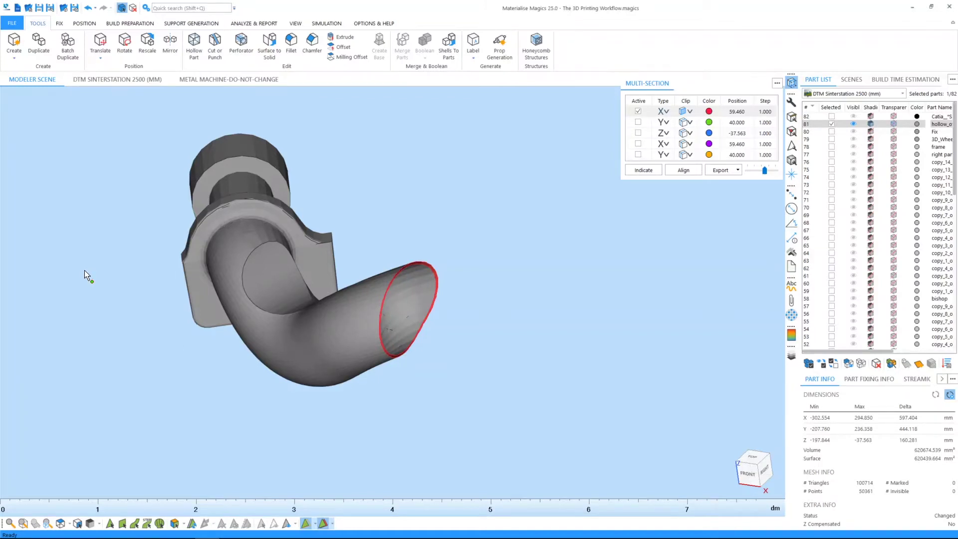
{"action": "left_click", "coordinate": [795, 85]}
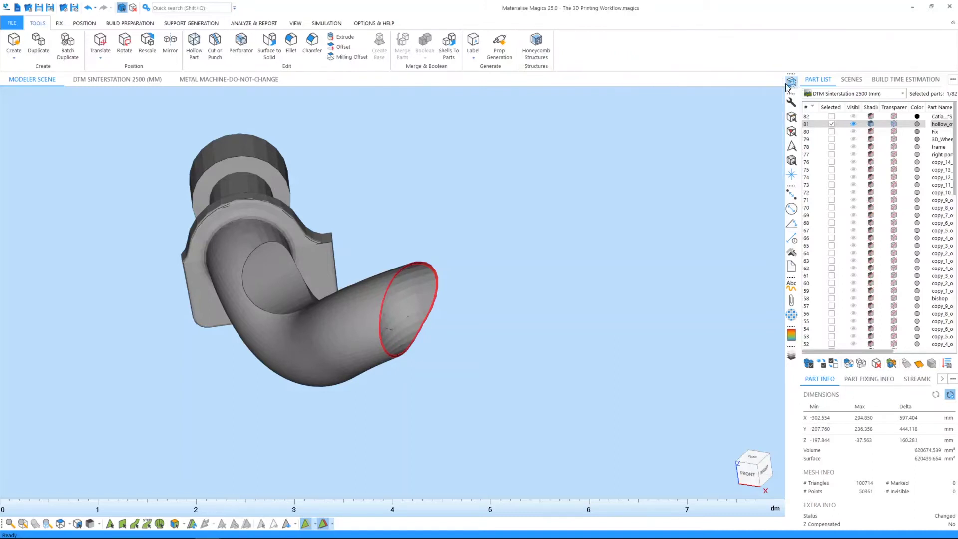
{"action": "left_click", "coordinate": [792, 82]}
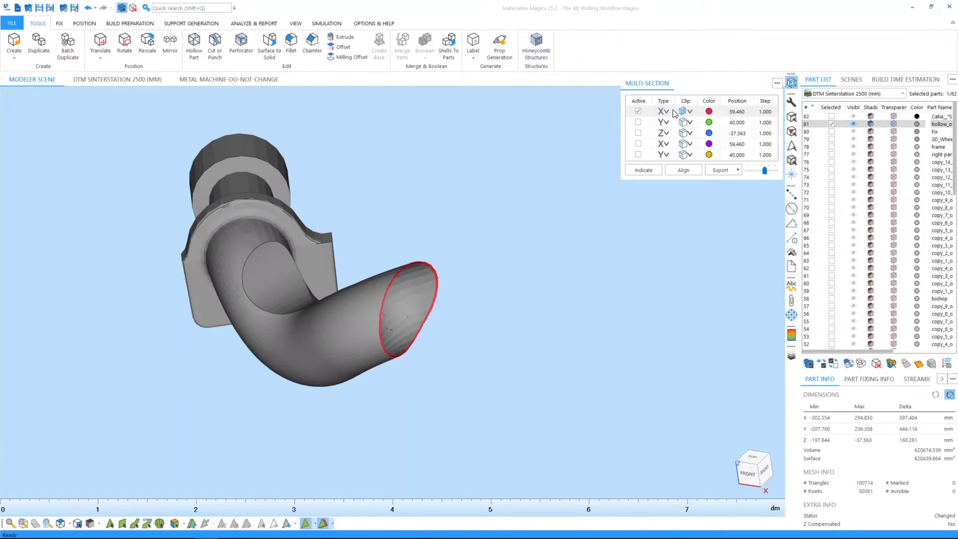
{"action": "left_click", "coordinate": [685, 112]}
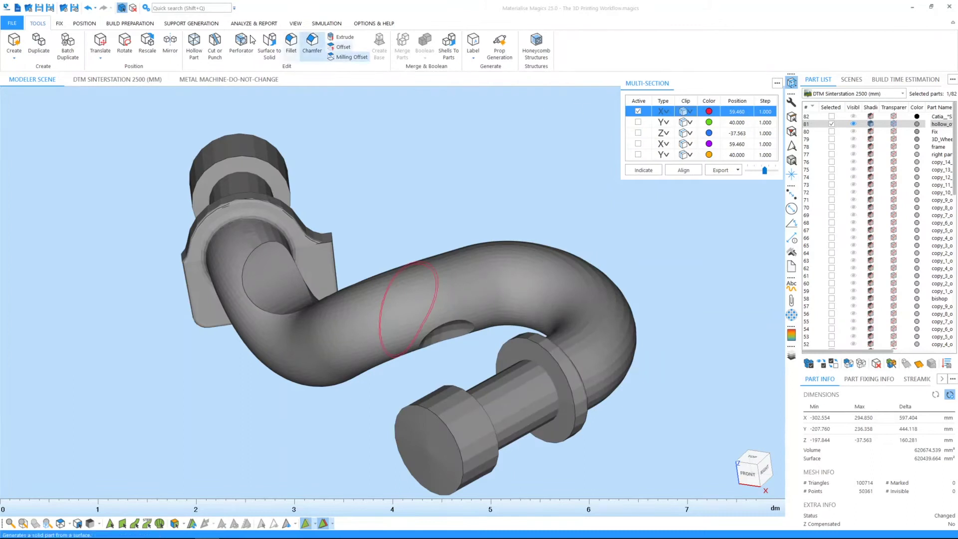
Step: Cut the pipe in two at the first X section and deactivate the section
{"action": "left_click", "coordinate": [212, 51]}
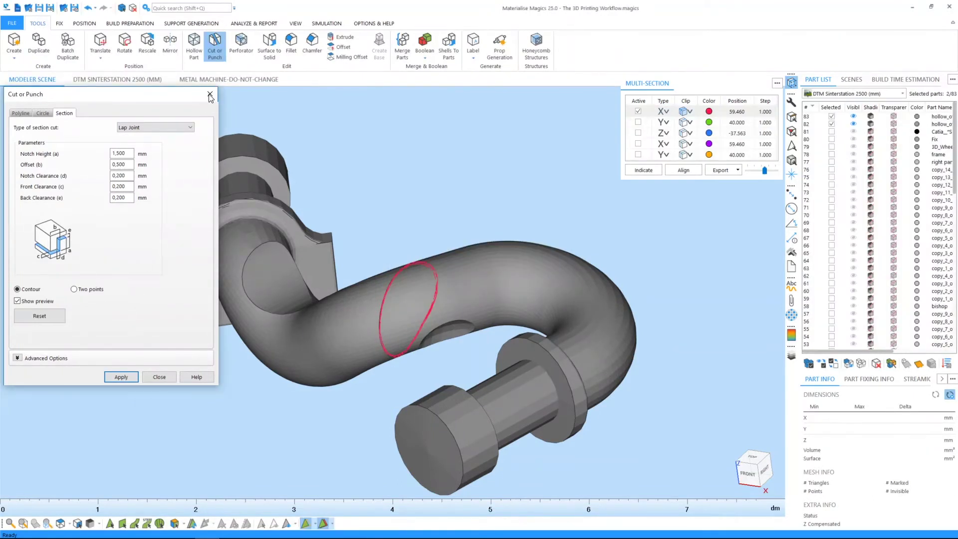
{"action": "left_click", "coordinate": [210, 93]}
{"action": "left_click", "coordinate": [638, 111]}
Step: Translate the right pipe half along X, then show the DTM Sinterstation 2500 scene
{"action": "left_click_drag", "start_coordinate": [492, 211], "coordinate": [557, 377]}
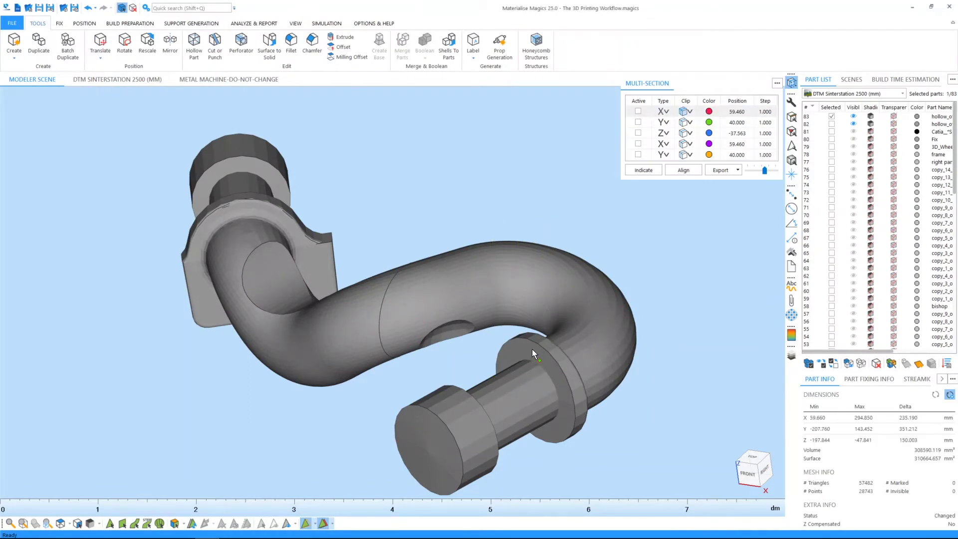
{"action": "key", "text": "ctrl+t"}
{"action": "left_click_drag", "start_coordinate": [515, 368], "coordinate": [558, 375]}
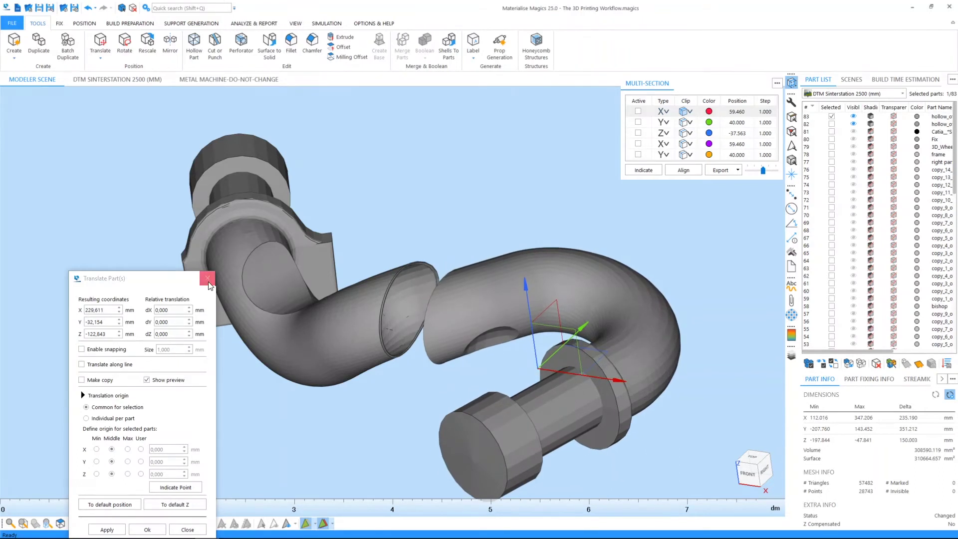
{"action": "key", "text": "Return"}
{"action": "right_click_drag", "start_coordinate": [363, 315], "coordinate": [444, 325]}
{"action": "scroll", "coordinate": [444, 326], "scroll_direction": "up", "scroll_amount": 5}
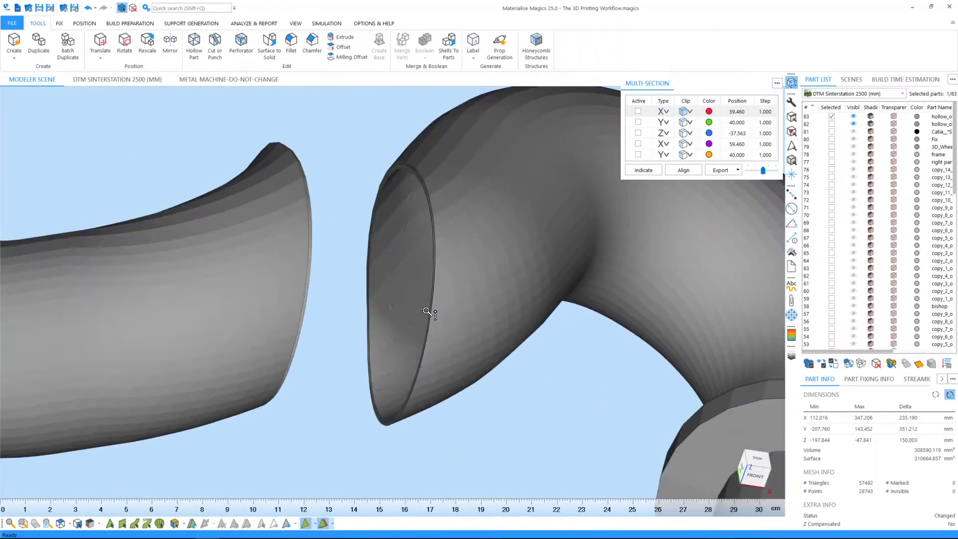
{"action": "scroll", "coordinate": [341, 239], "scroll_direction": "up", "scroll_amount": 2}
{"action": "mouse_move", "coordinate": [341, 240]}
{"action": "right_mouse_down"}
{"action": "mouse_move", "coordinate": [364, 248]}
{"action": "mouse_move", "coordinate": [271, 207]}
{"action": "mouse_move", "coordinate": [349, 230]}
{"action": "right_mouse_up"}
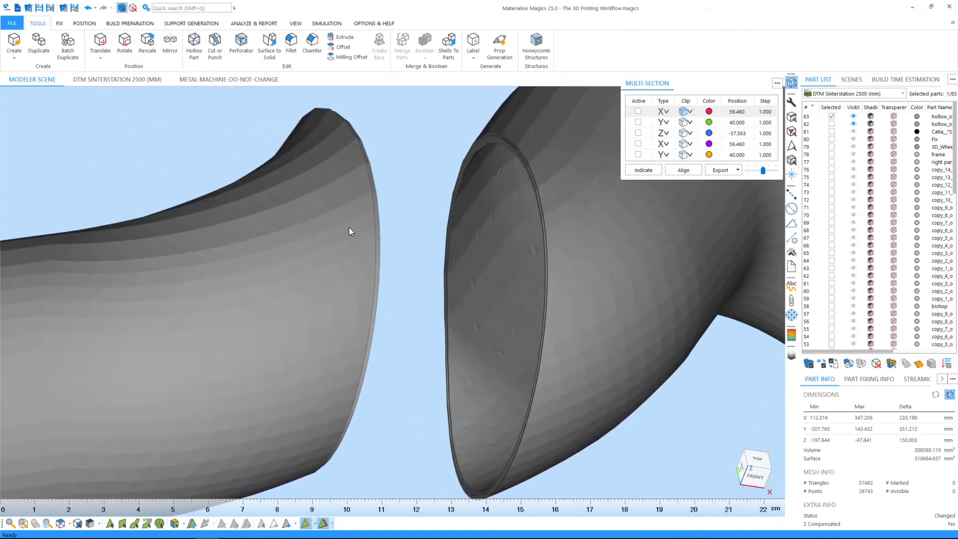
{"action": "left_click", "coordinate": [395, 157]}
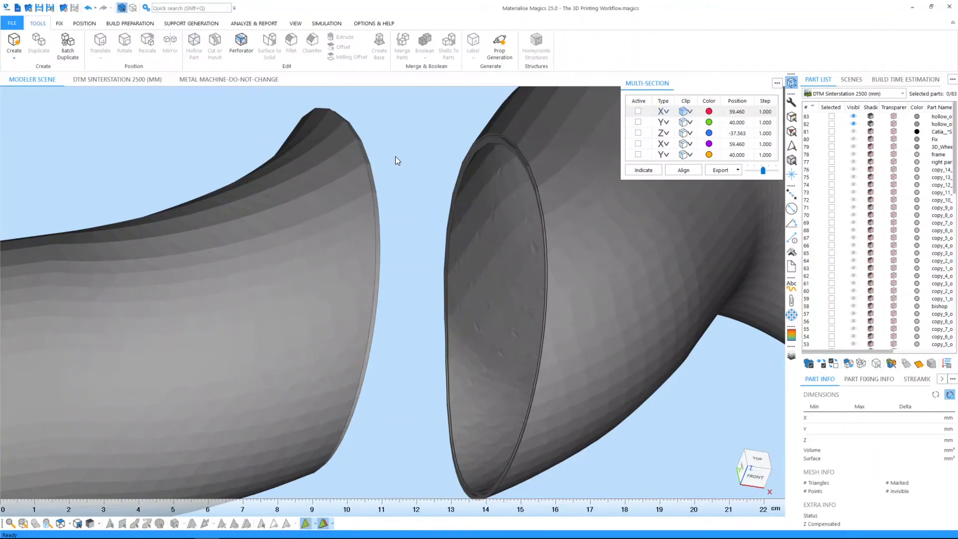
{"action": "left_click", "coordinate": [117, 79]}
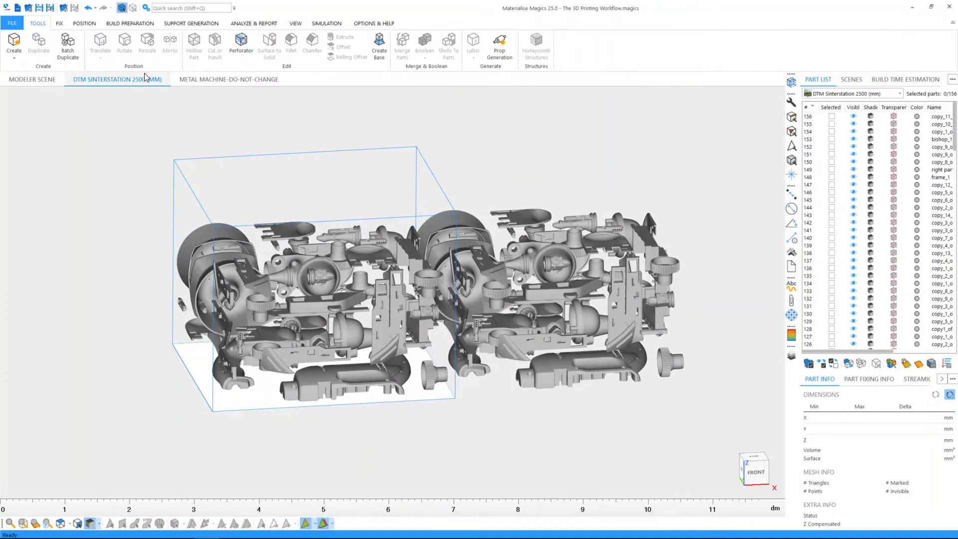
Step: Open the 3D Nester dialog from the Build Preparation tab
{"action": "left_click", "coordinate": [139, 24]}
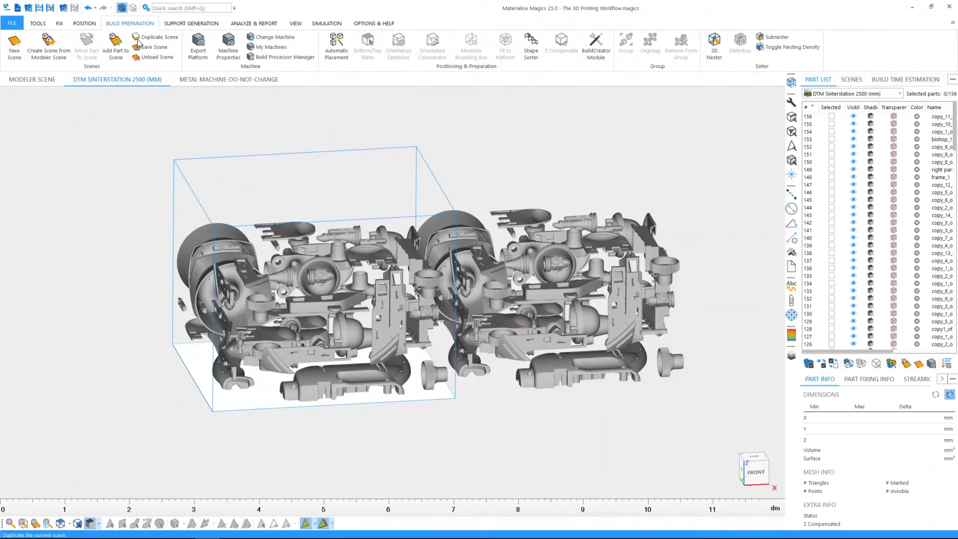
{"action": "left_click", "coordinate": [714, 46]}
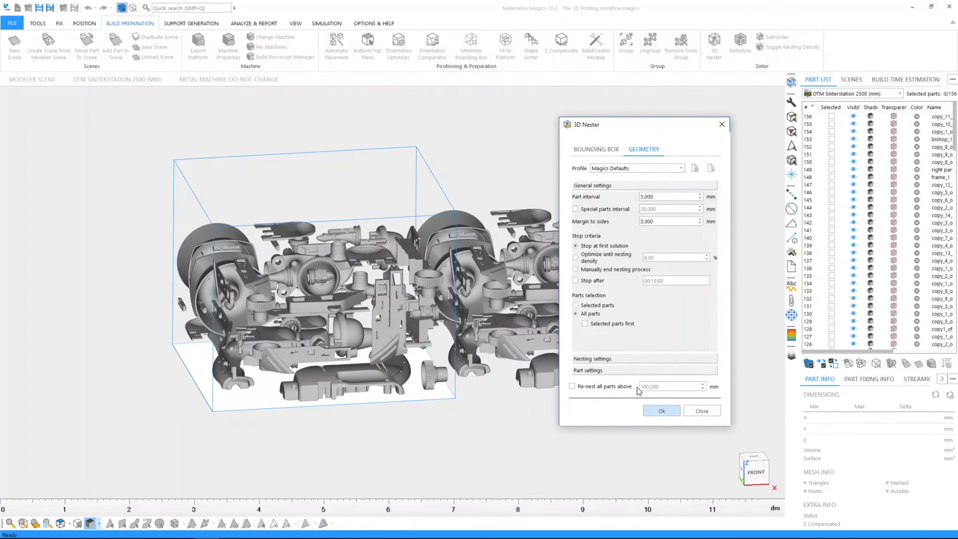
Step: Nest all 156 parts with the Magics Defaults settings and enter support generation for the bracket
{"action": "left_click", "coordinate": [649, 411]}
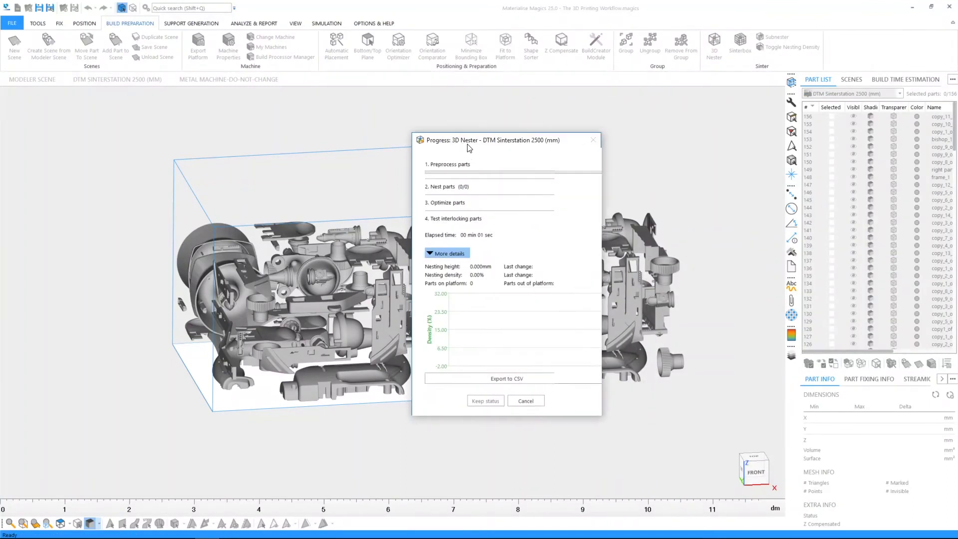
{"action": "left_click_drag", "start_coordinate": [459, 146], "coordinate": [563, 143]}
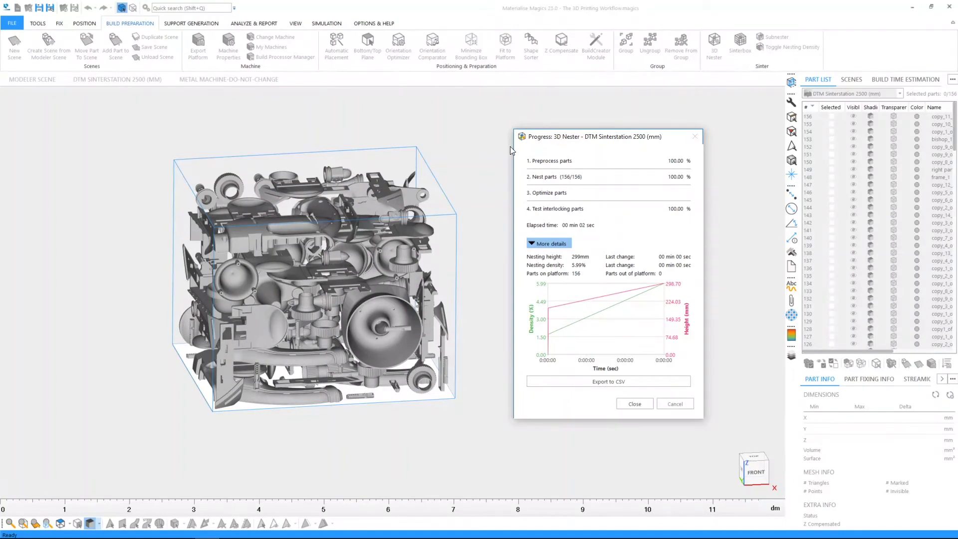
{"action": "left_click", "coordinate": [492, 154]}
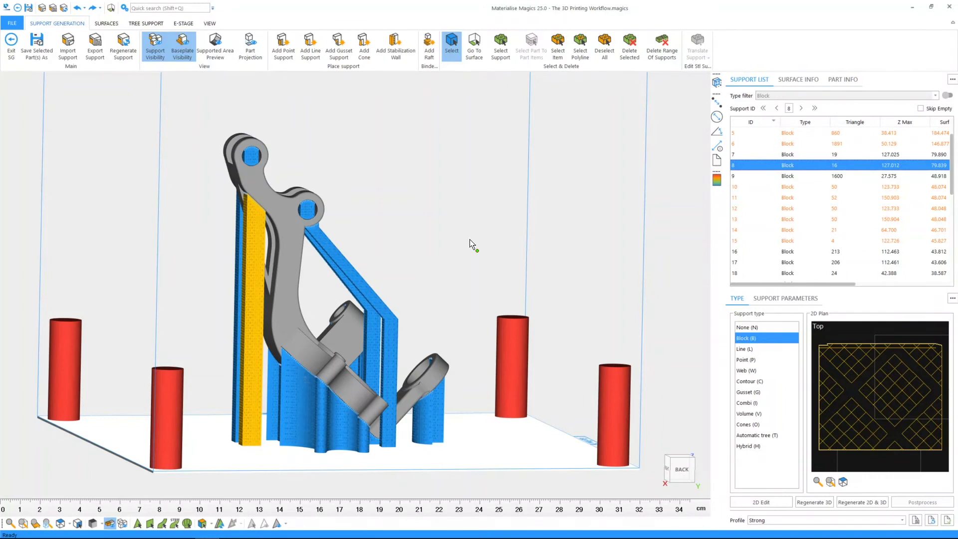
Step: Change support 8 to an Automatic tree support and generate it
{"action": "left_click", "coordinate": [757, 436]}
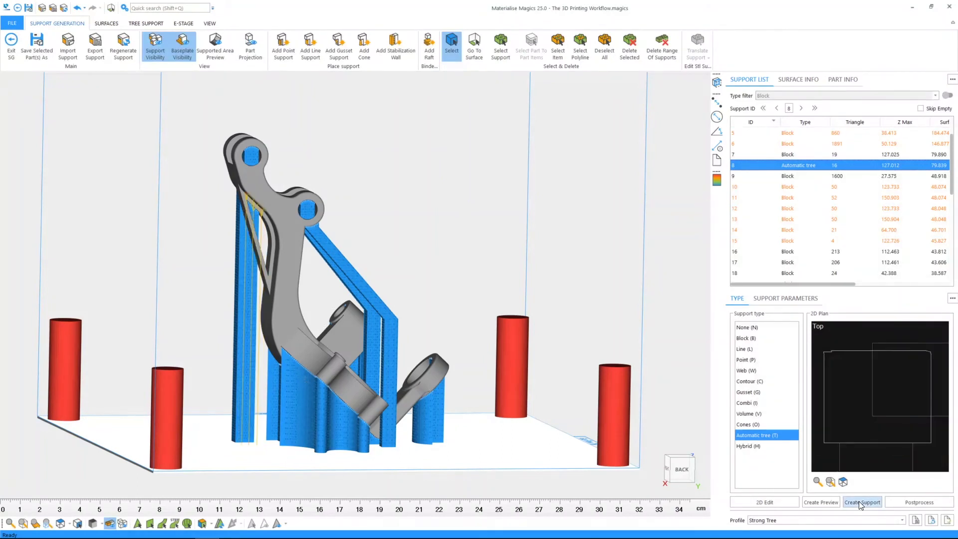
{"action": "left_click", "coordinate": [859, 503]}
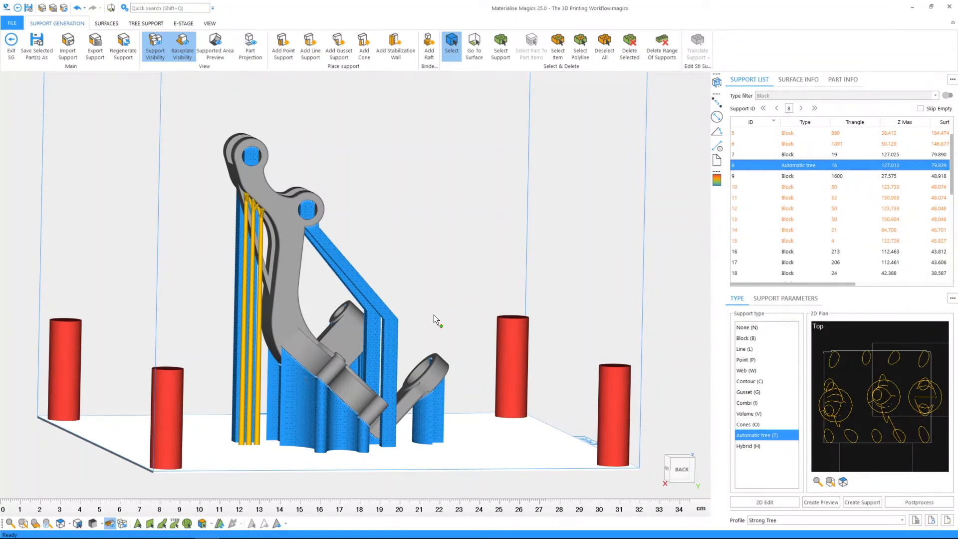
{"action": "right_click_drag", "start_coordinate": [394, 318], "coordinate": [428, 218]}
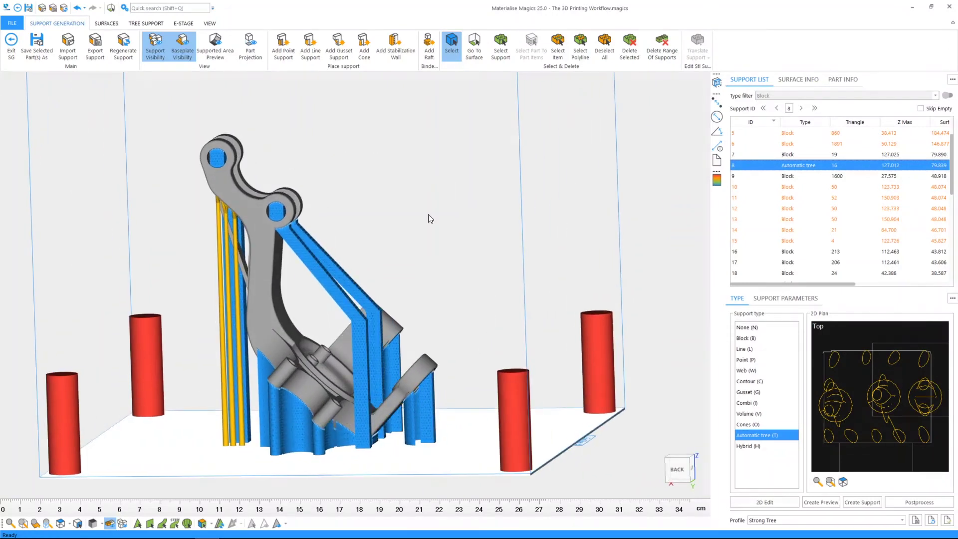
Step: Enable Angled support on support 18 and tilt it interactively
{"action": "left_click", "coordinate": [428, 410]}
{"action": "left_click", "coordinate": [428, 406]}
{"action": "left_click", "coordinate": [786, 298]}
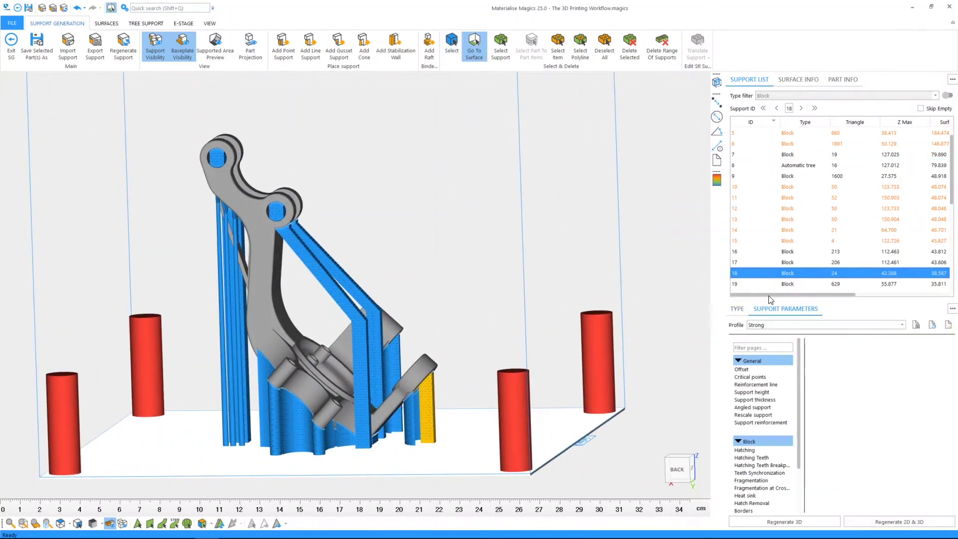
{"action": "left_click", "coordinate": [752, 407]}
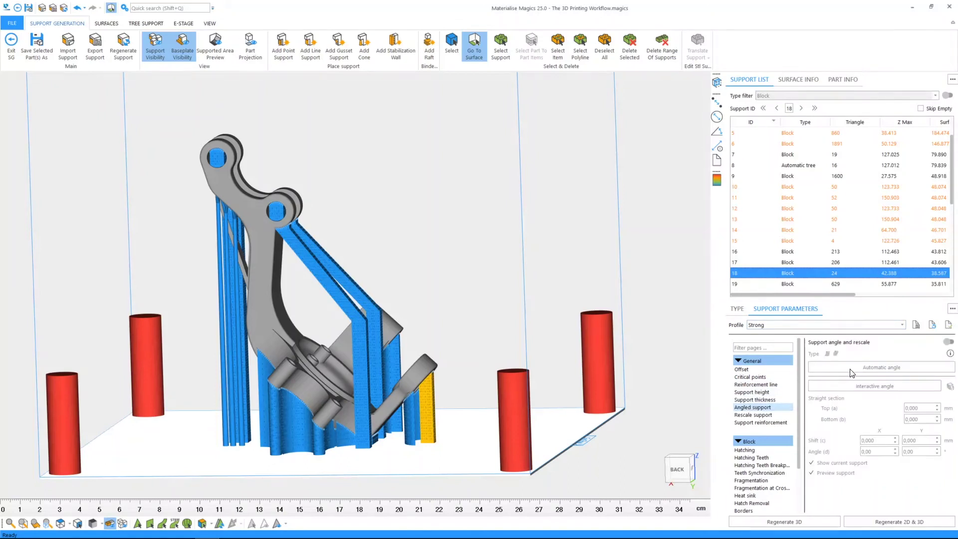
{"action": "left_click", "coordinate": [948, 342]}
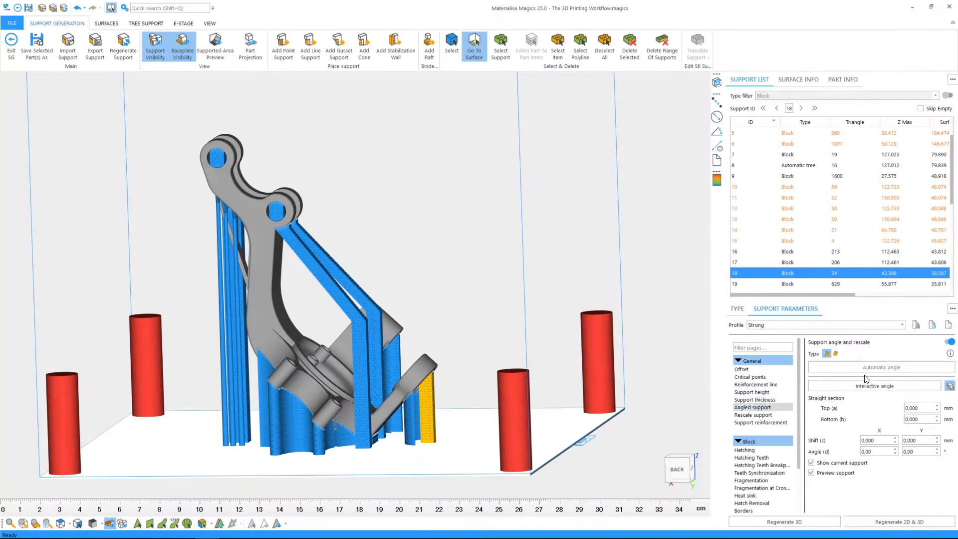
{"action": "left_click", "coordinate": [838, 388]}
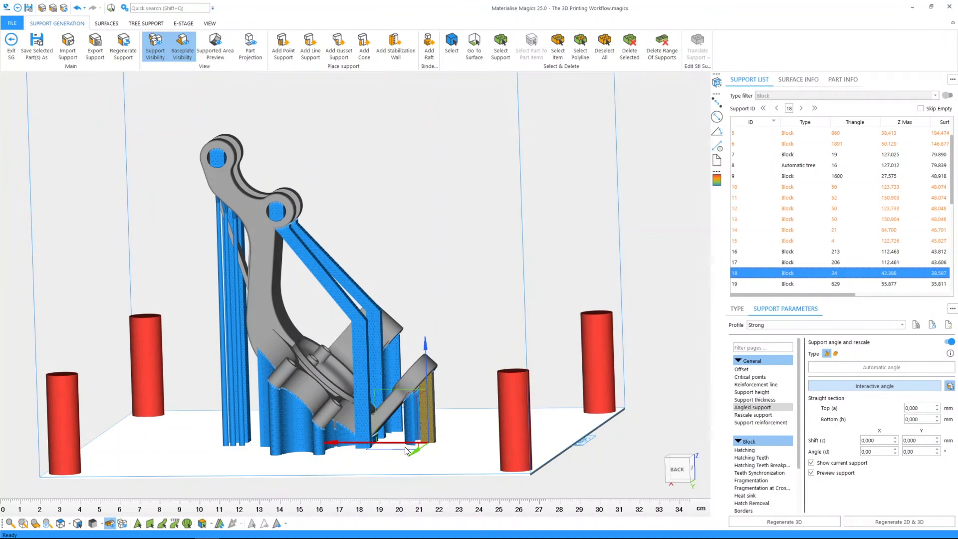
{"action": "left_click_drag", "start_coordinate": [413, 451], "coordinate": [451, 425]}
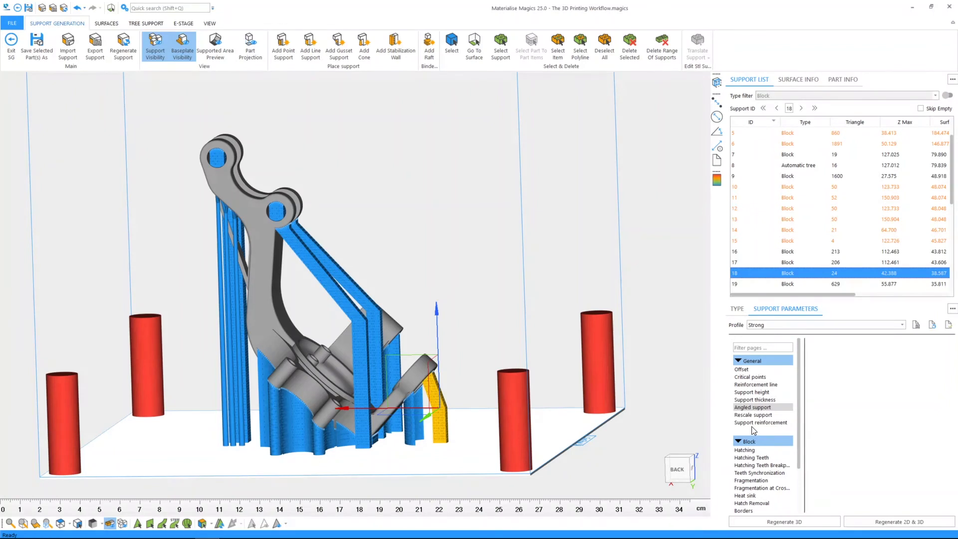
Step: Turn on border reinforcement for support 18 and regenerate it in 2D and 3D
{"action": "left_click", "coordinate": [755, 423]}
{"action": "left_click", "coordinate": [949, 368]}
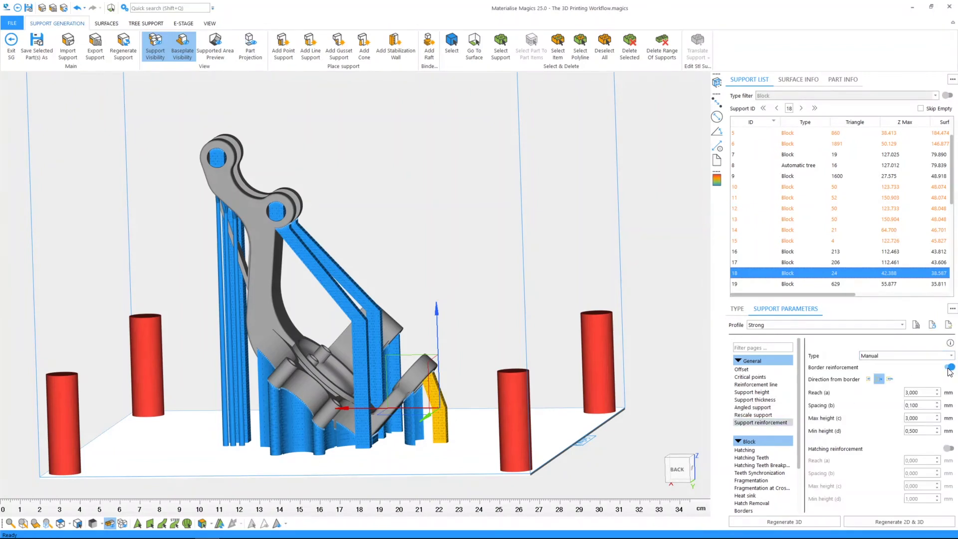
{"action": "left_click", "coordinate": [872, 522]}
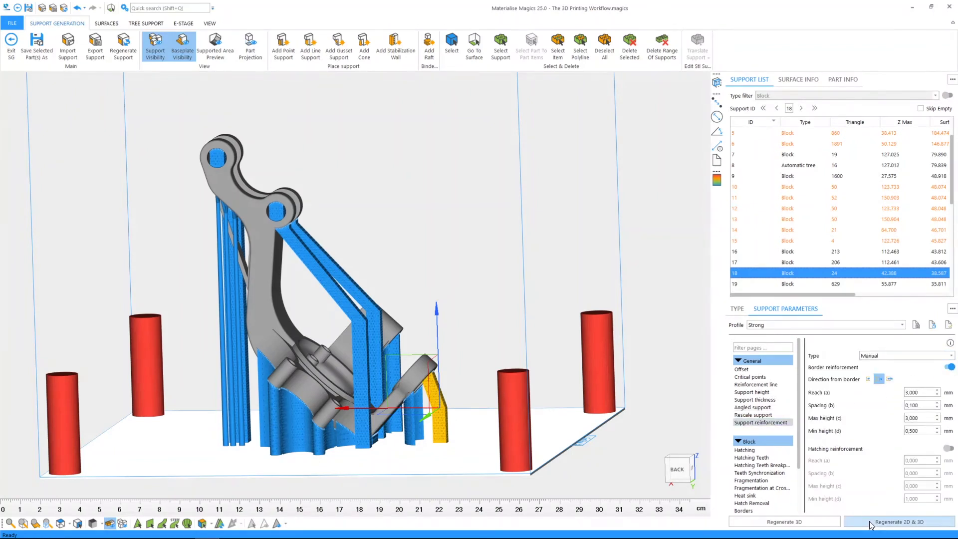